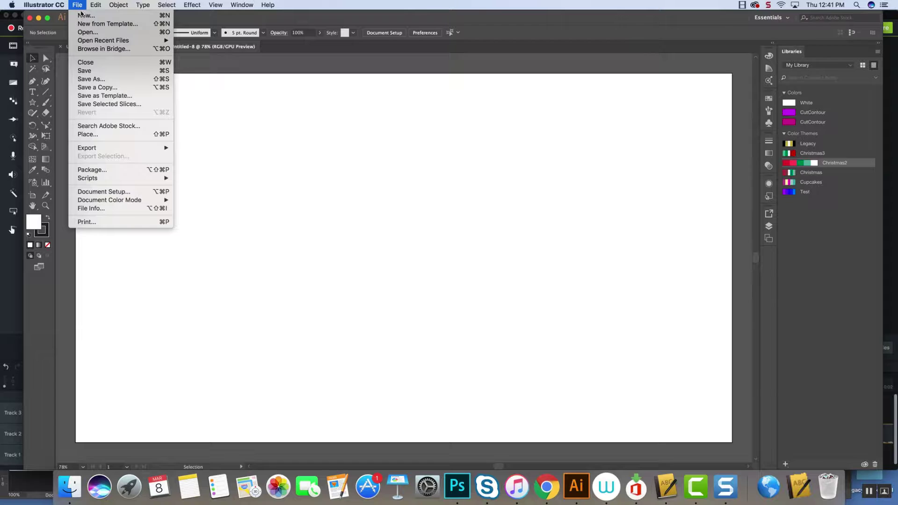
- Open Tracing.ai from the Intro to AI folder and select the robot sketch photo
click(89, 33)
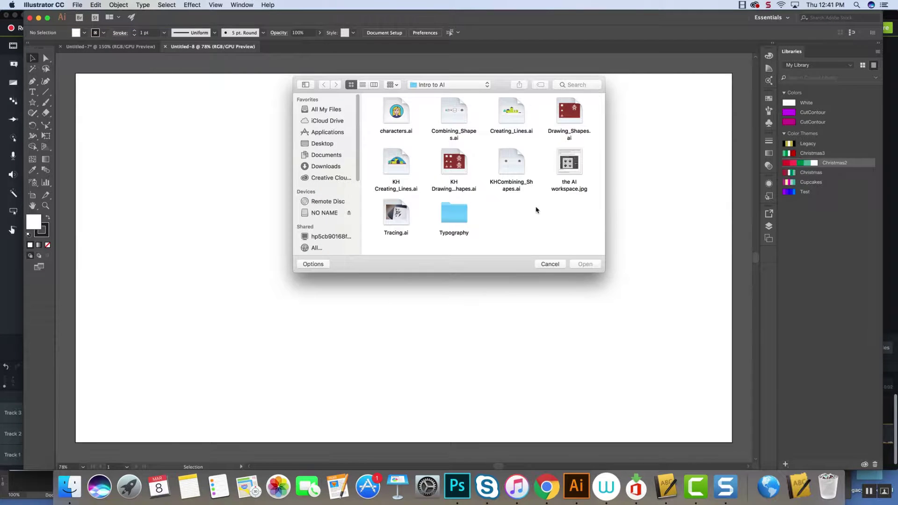
click(403, 218)
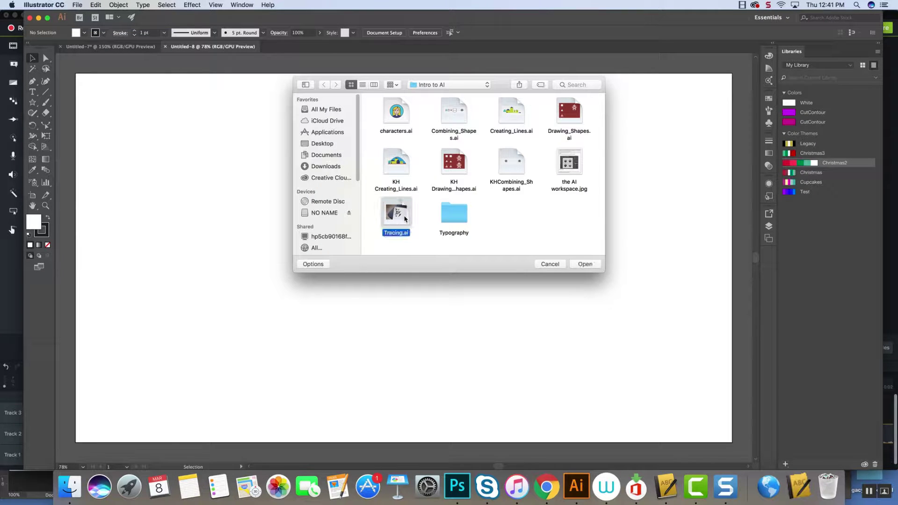
click(576, 264)
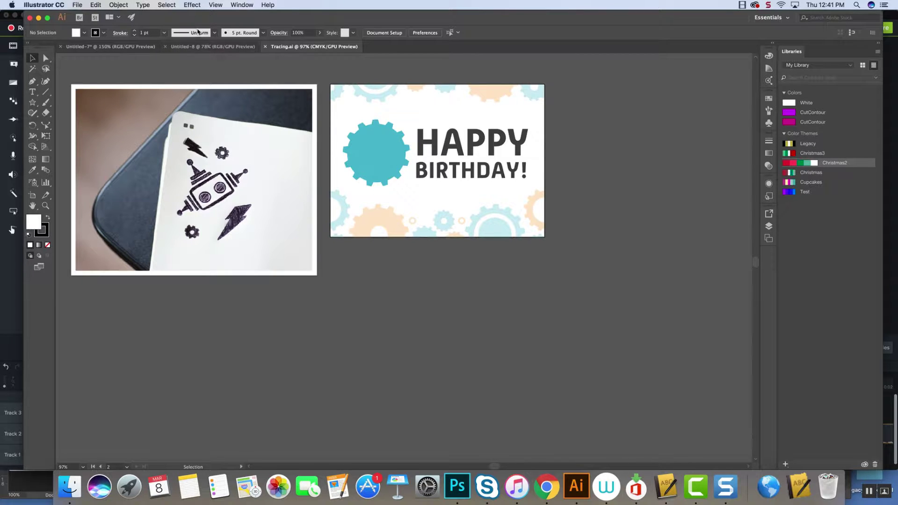
click(215, 5)
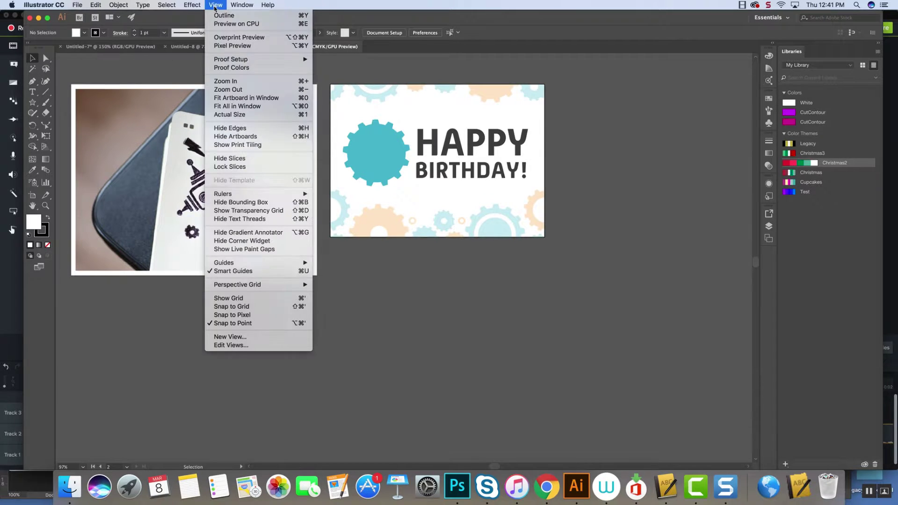
click(218, 107)
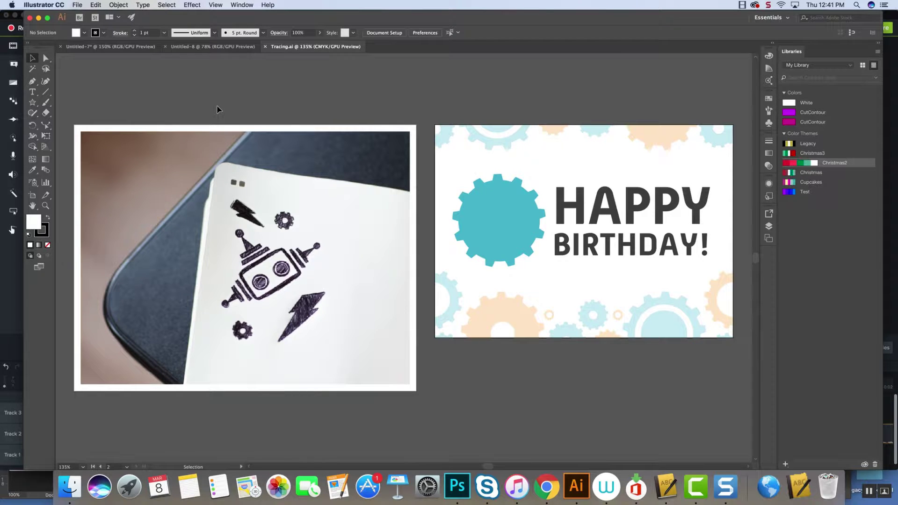
click(313, 221)
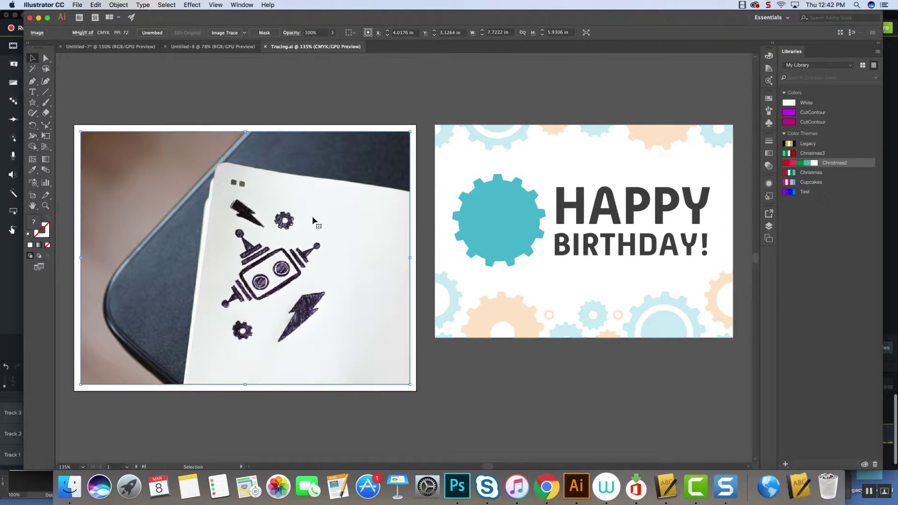
- Try an Image Trace of the sketch photo with the 3 Colors preset, and undo it
click(244, 33)
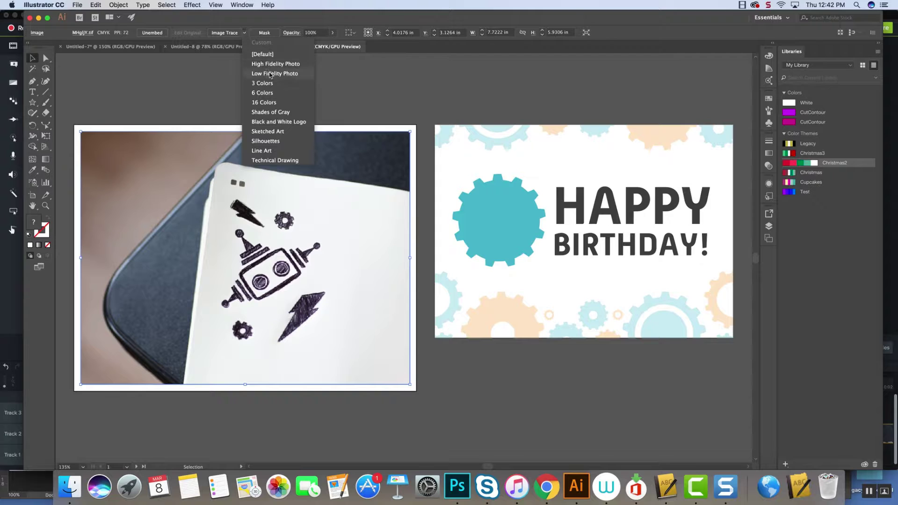
click(262, 84)
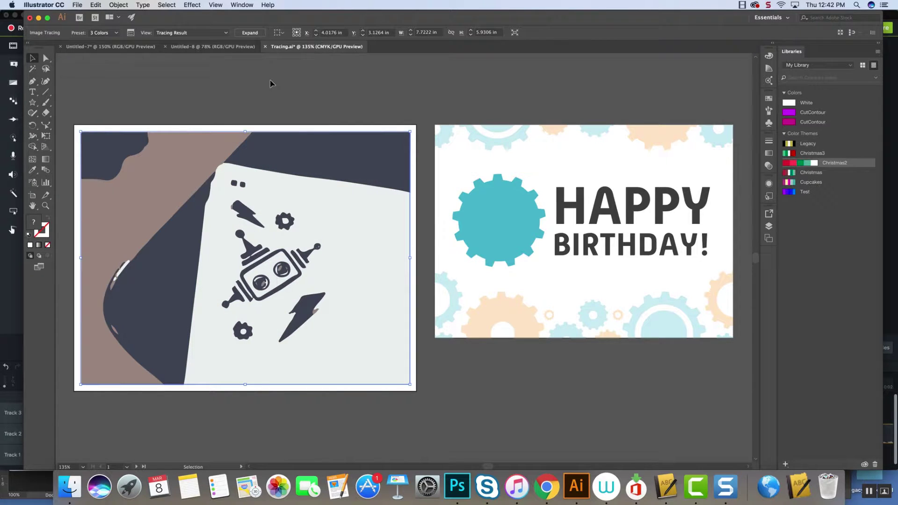
key(a)
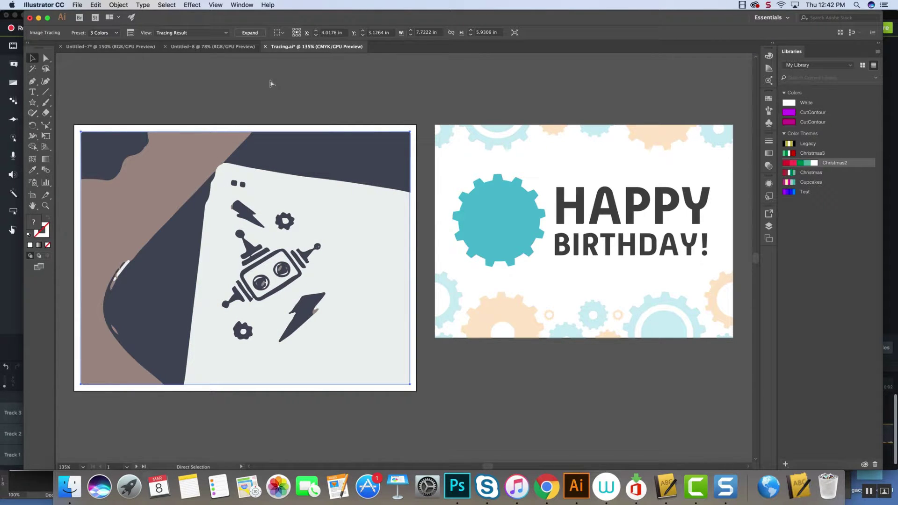
key(super+z)
key(v)
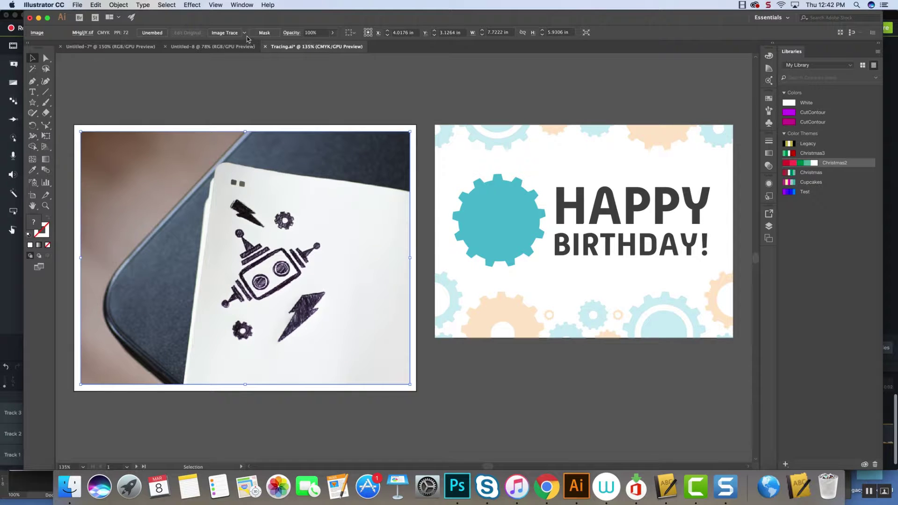
- Try an Image Trace of the sketch photo with the Line Art preset, and undo it
click(245, 34)
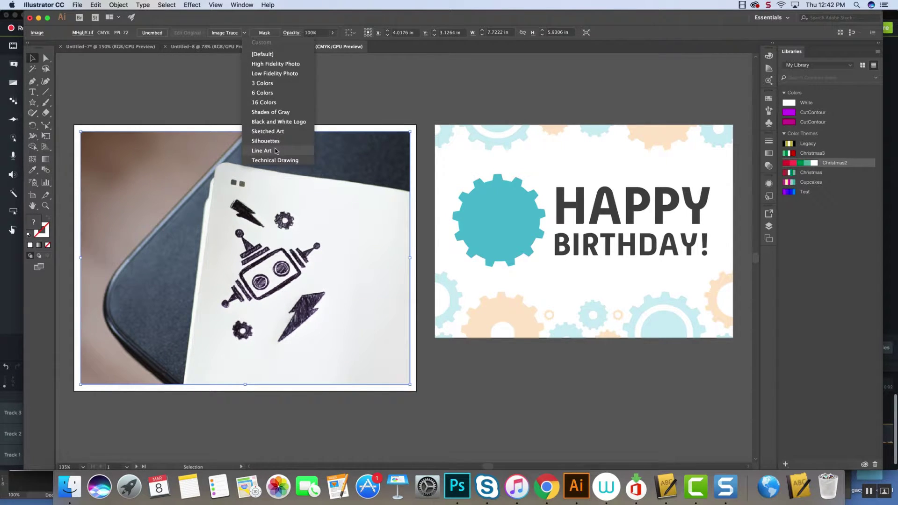
click(261, 151)
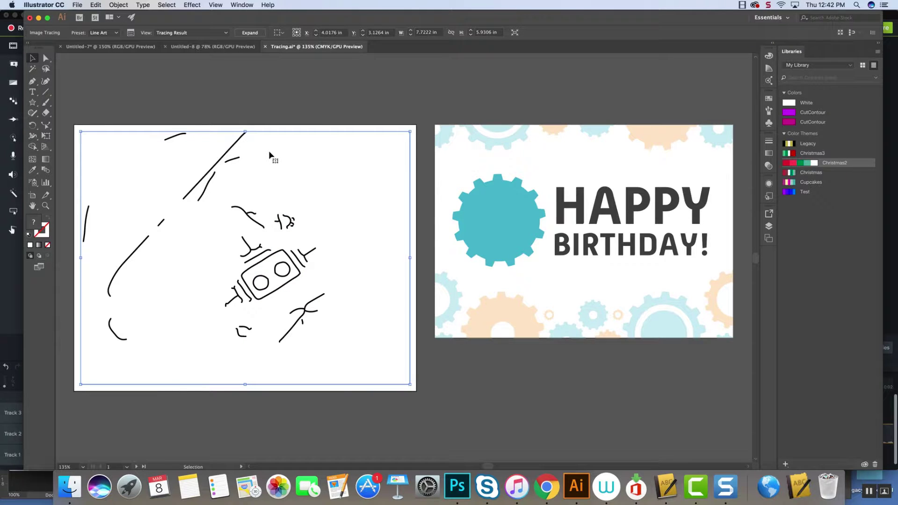
key(a)
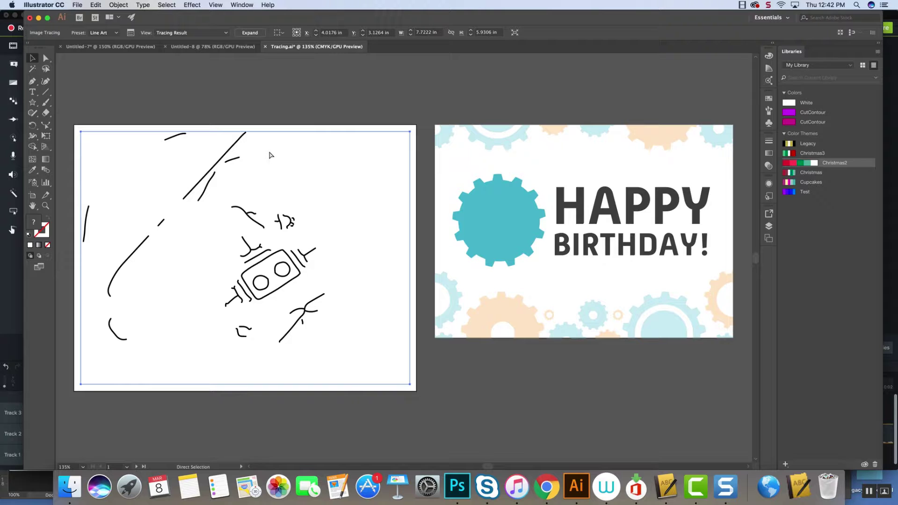
key(super+z)
key(v)
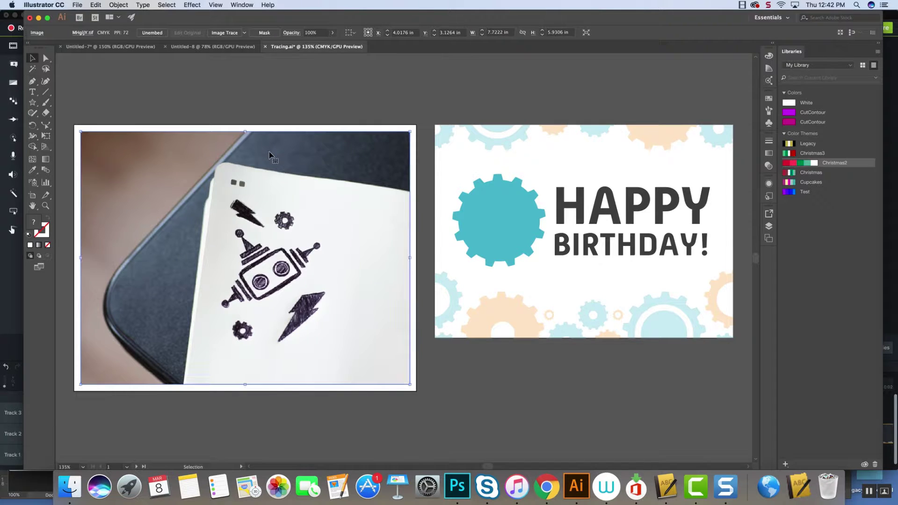
- Trace the sketch photo with the Black and White Logo preset and expand the tracing into editable paths
click(245, 32)
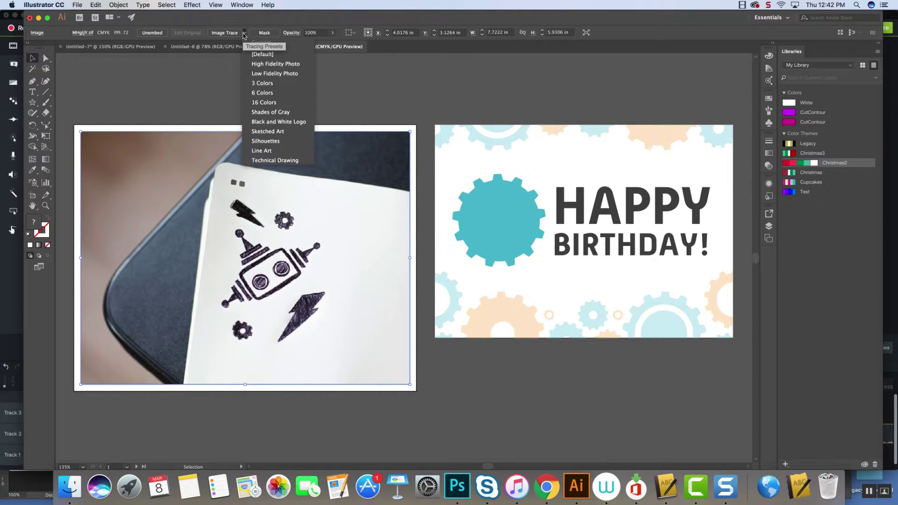
click(285, 122)
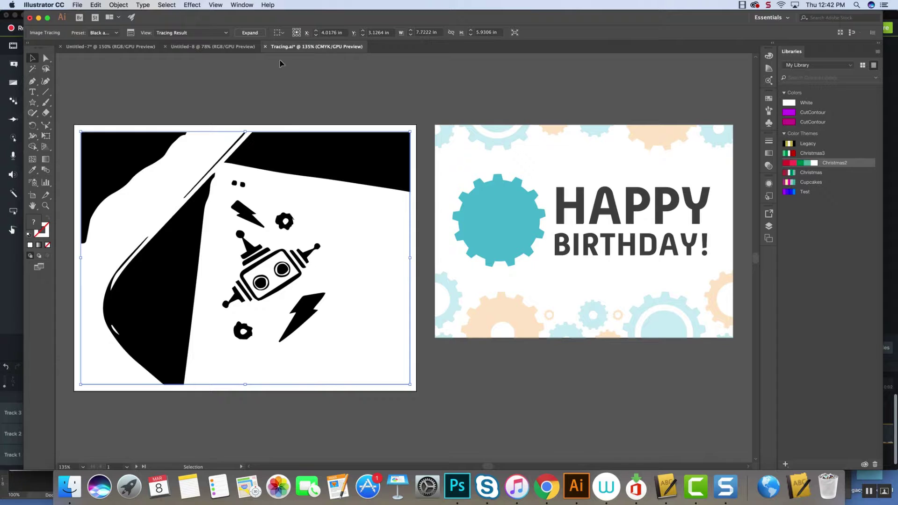
click(257, 37)
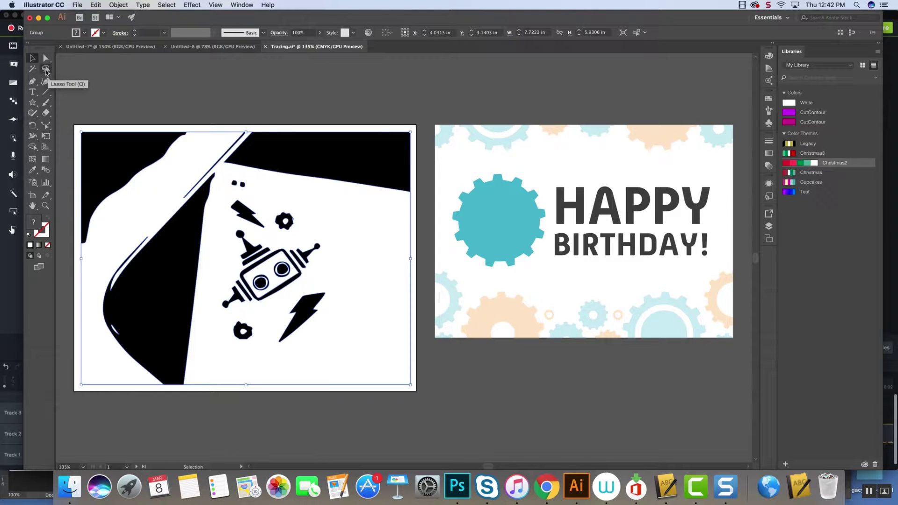
- Select only the traced robot head with the Lasso tool and paste a copy of it into the document
click(46, 70)
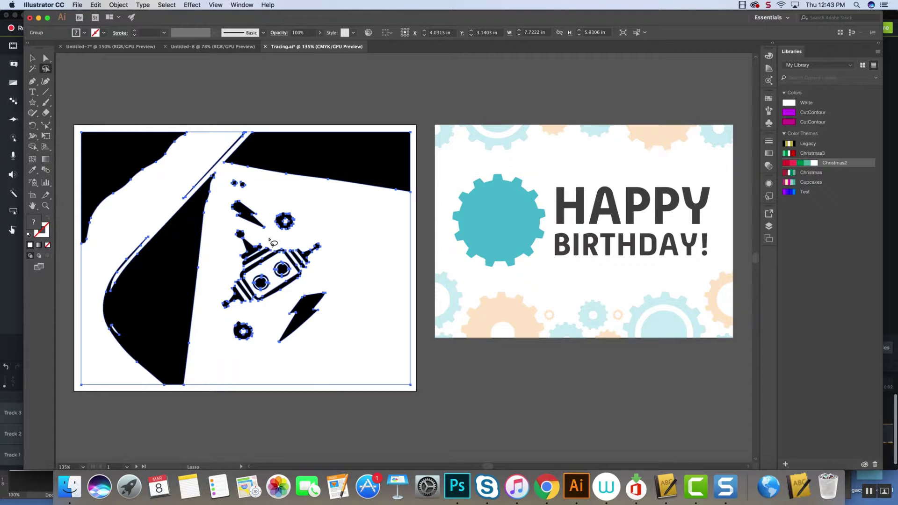
mouse_move(269, 238)
mouse_down()
mouse_move(234, 229)
mouse_move(211, 308)
mouse_move(242, 314)
mouse_move(273, 304)
mouse_move(319, 272)
mouse_move(334, 242)
mouse_move(265, 240)
mouse_up()
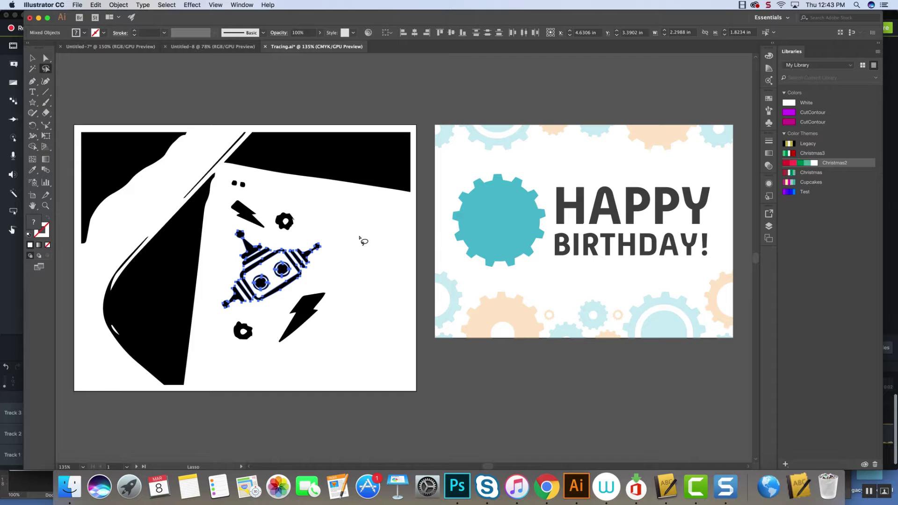
click(97, 6)
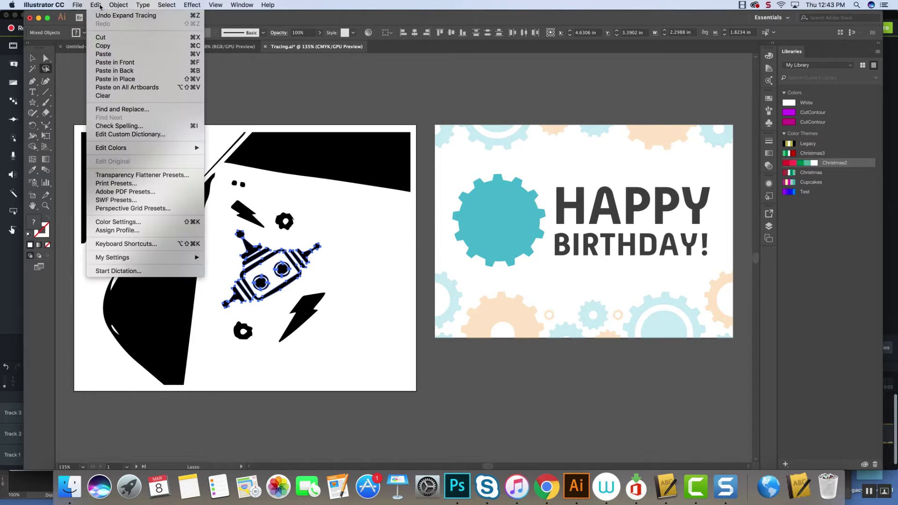
click(104, 45)
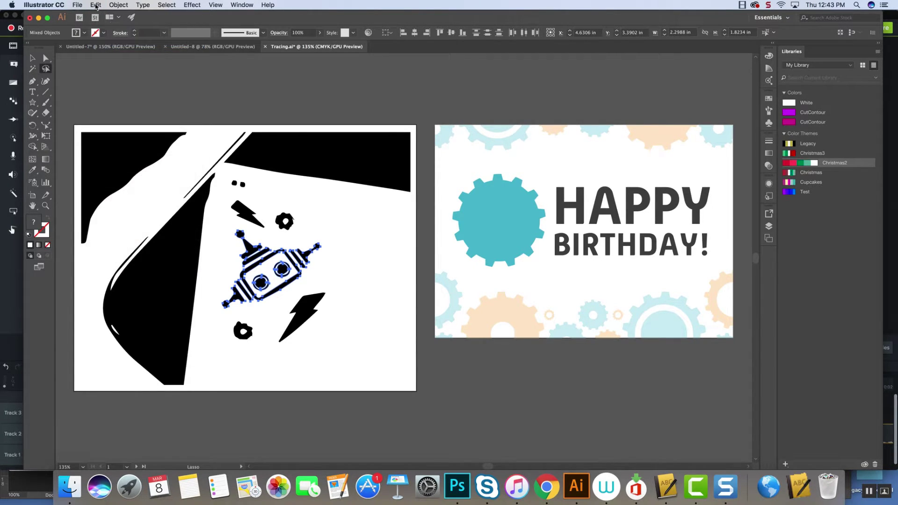
click(95, 5)
click(108, 53)
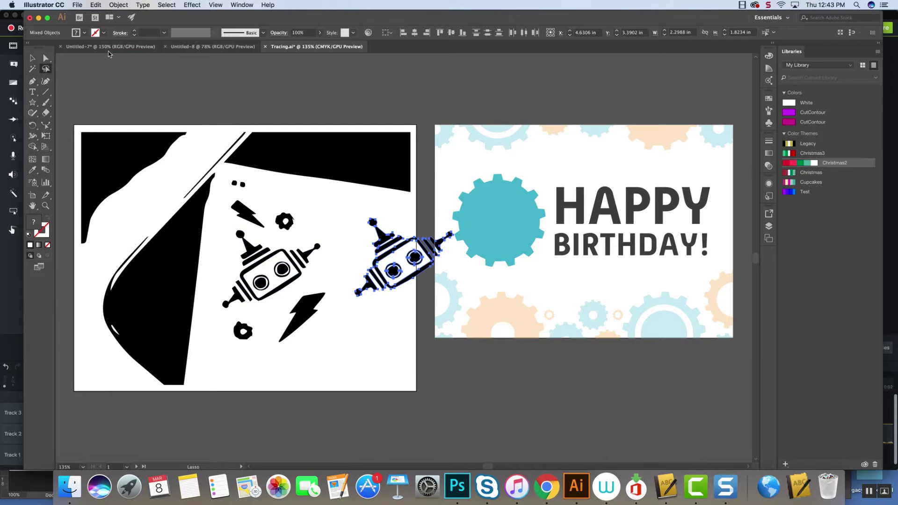
- Move the pasted robot head onto the birthday card's large teal gear and shrink it to about 1.22 by 0.97 in, centred on the gear
click(32, 58)
drag(426, 264, 517, 224)
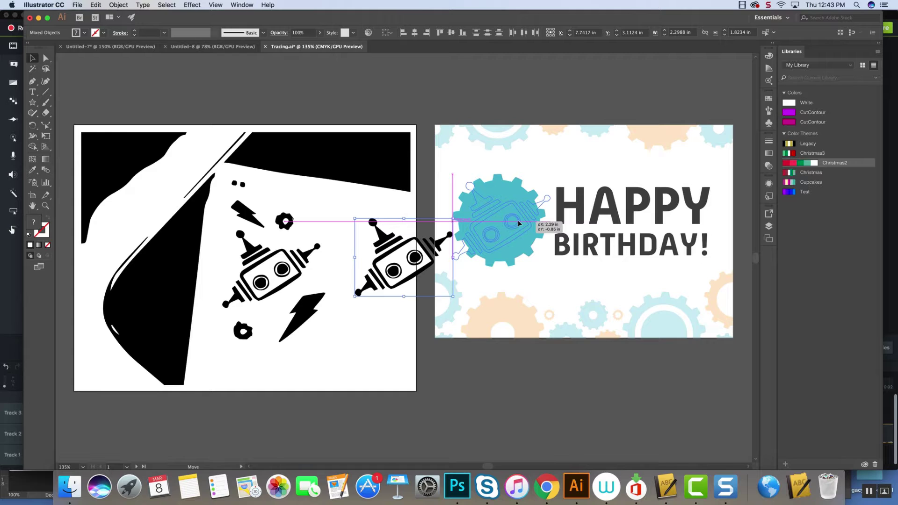
drag(518, 224, 514, 225)
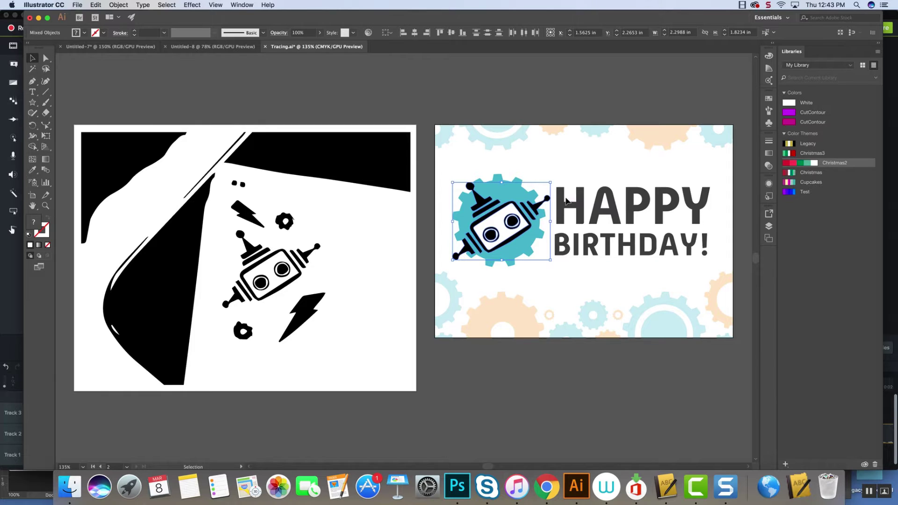
drag(550, 182, 504, 219)
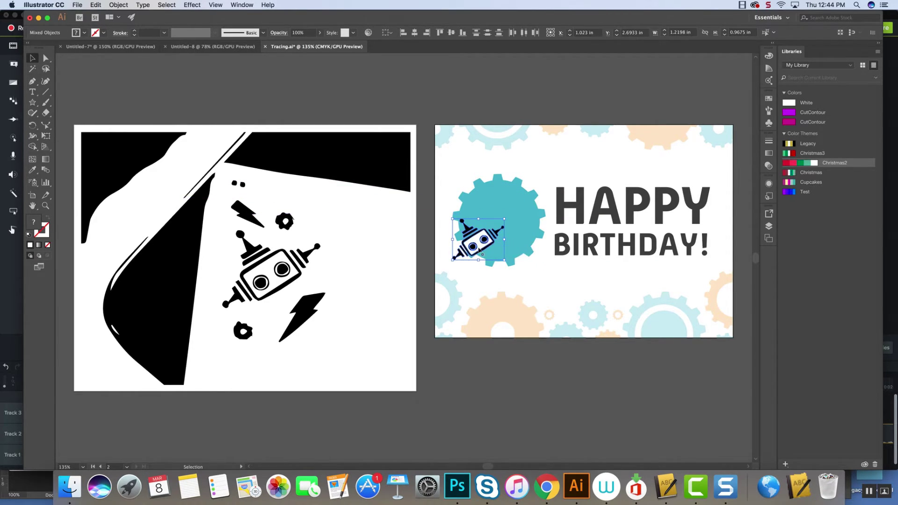
drag(486, 248, 506, 238)
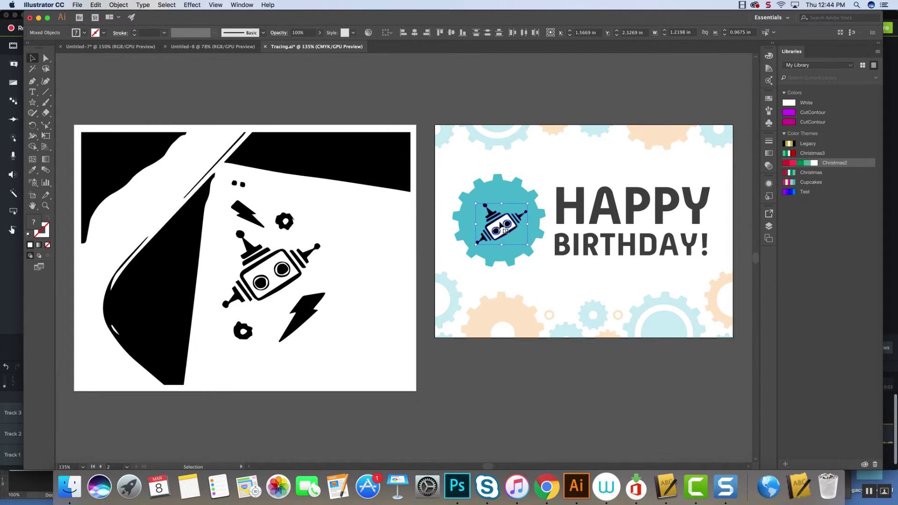
click(532, 280)
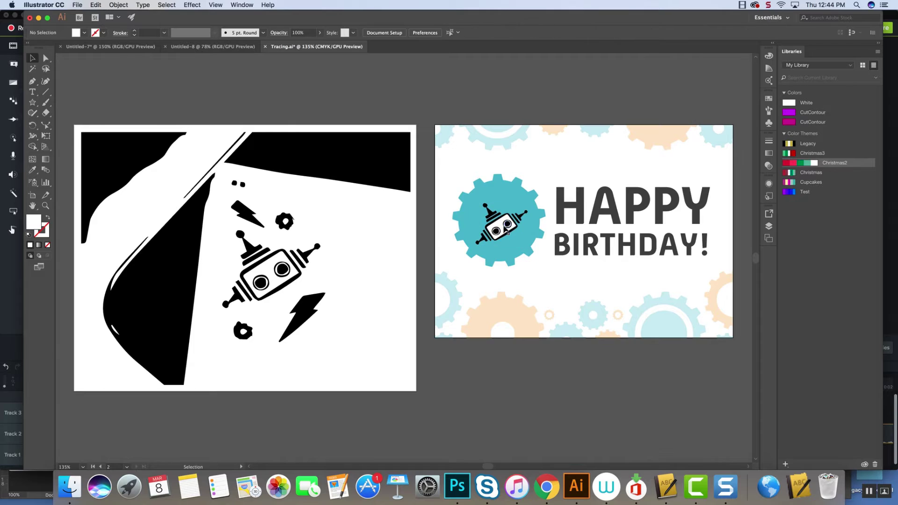